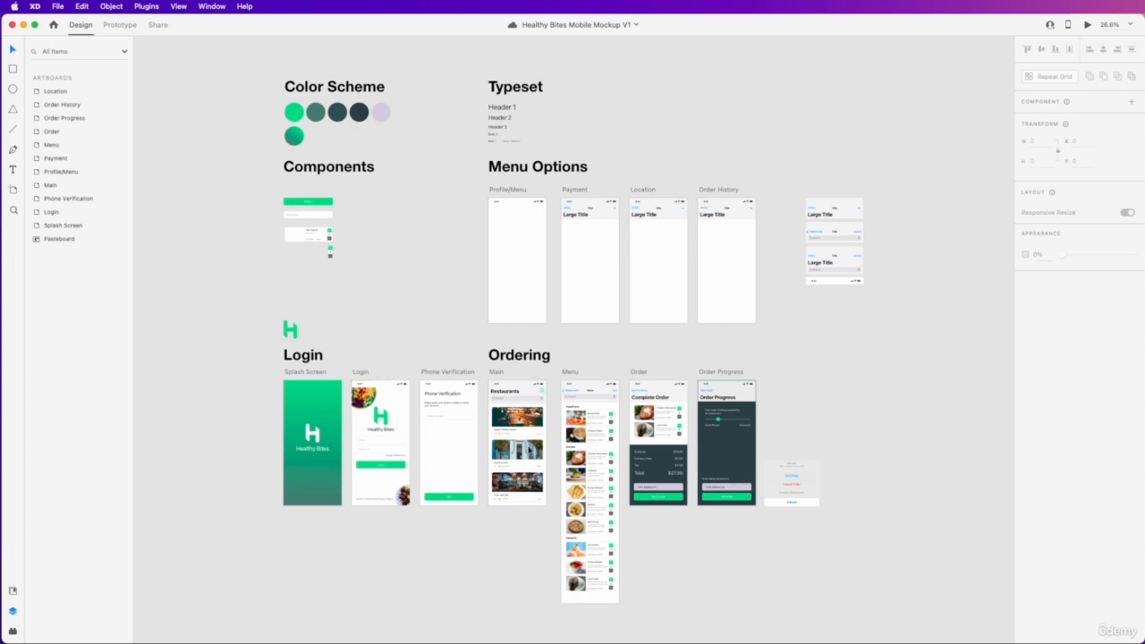
Step: Select the BG layer inside the Login artboard's status bar component
key(z)
drag(344, 366, 417, 520)
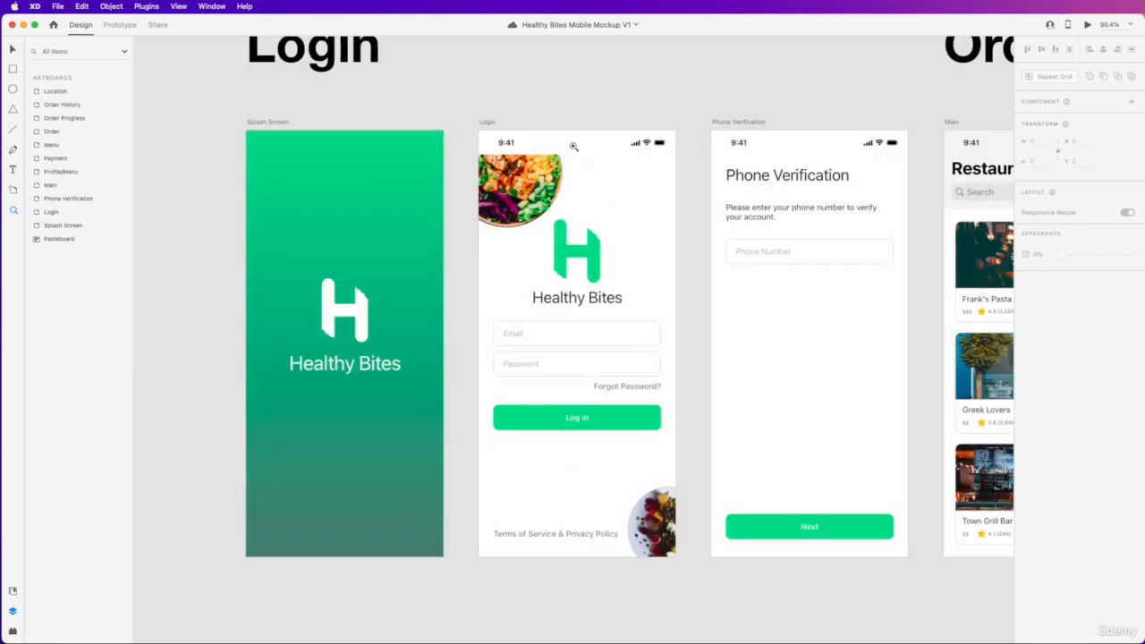
key(Escape)
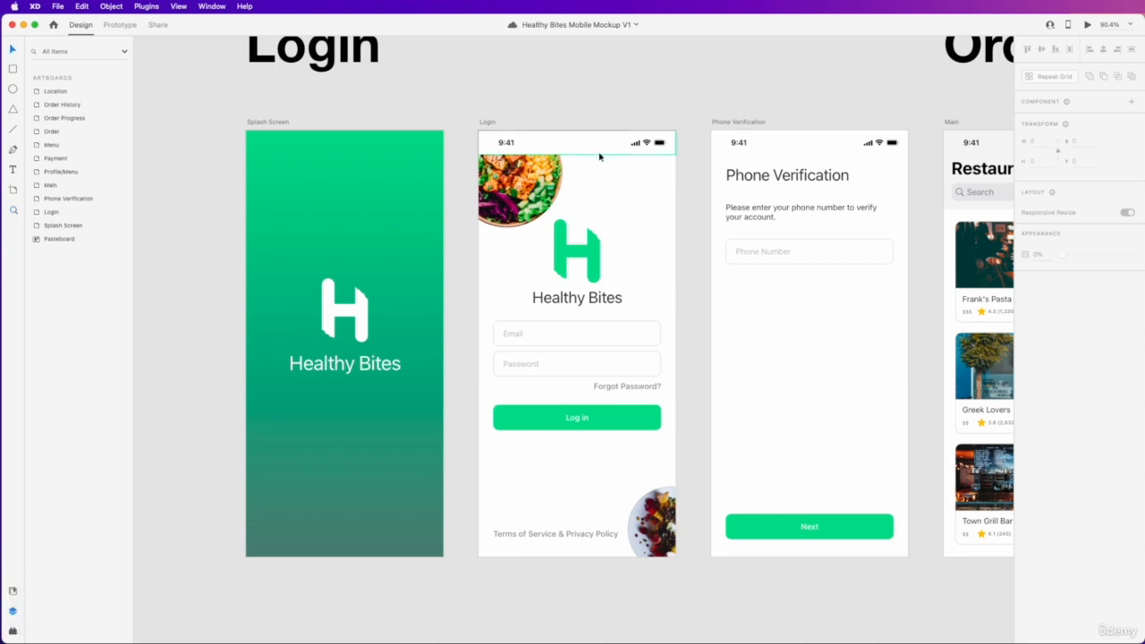
click(612, 150)
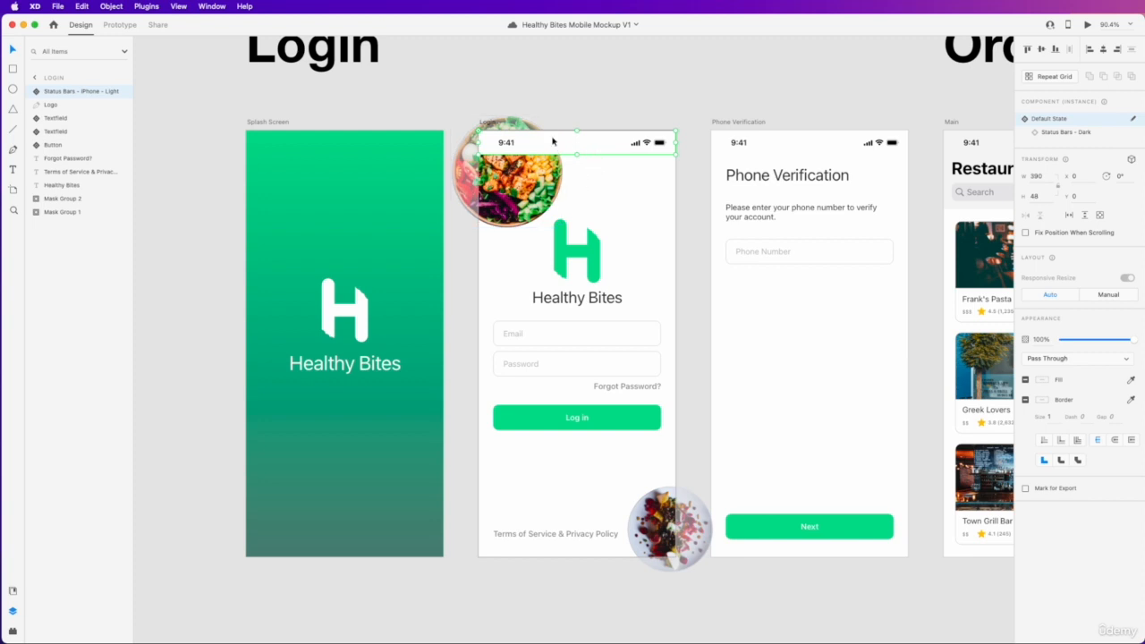
scroll(594, 155, up, 5)
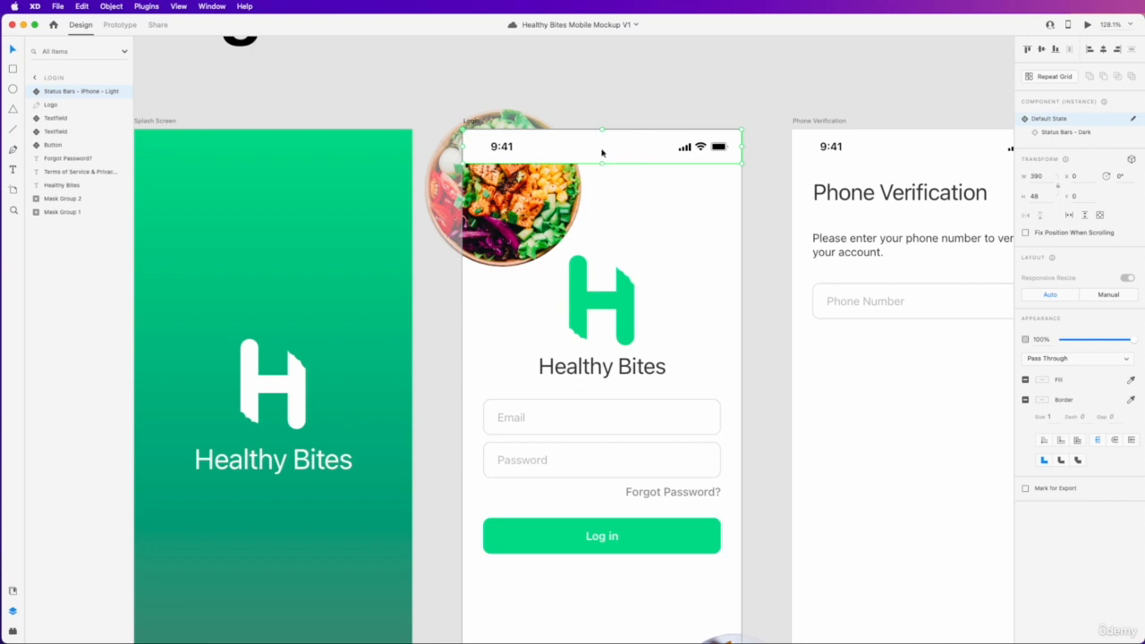
double_click(602, 152)
double_click(602, 152)
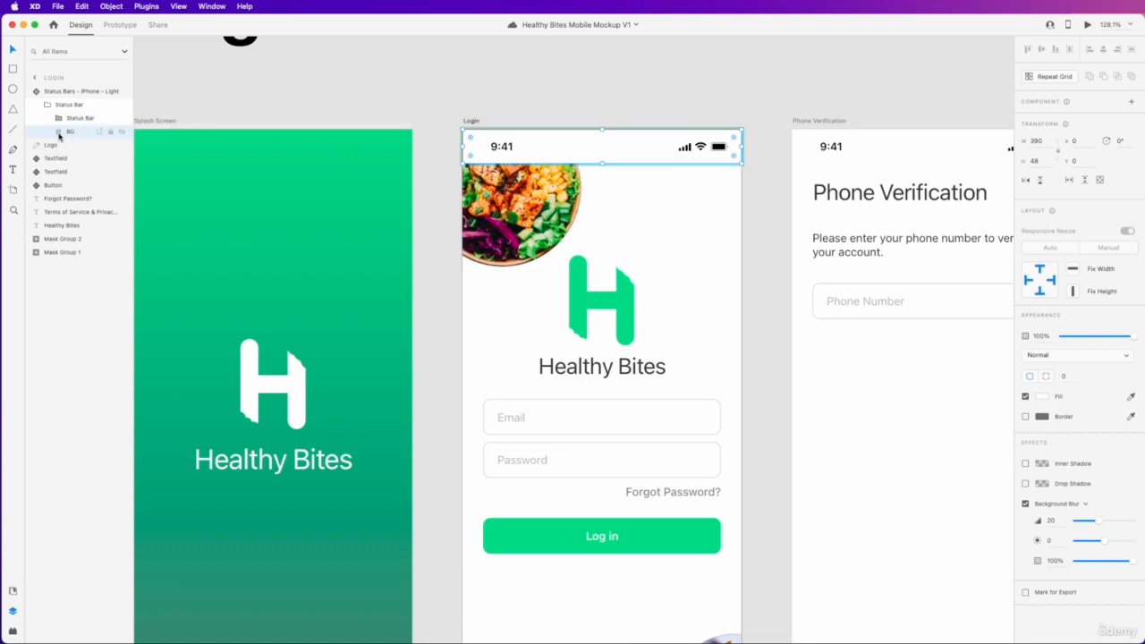
Step: Switch the status bar BG layer's blur off and back on, keeping Background Blur as the blur type
click(1024, 503)
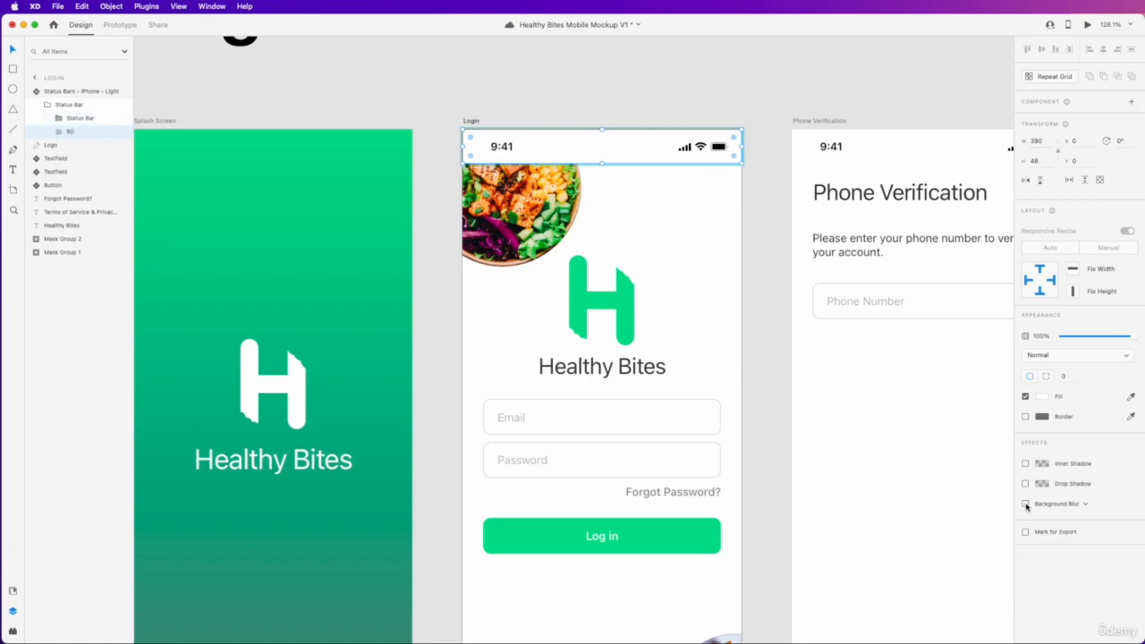
click(1071, 507)
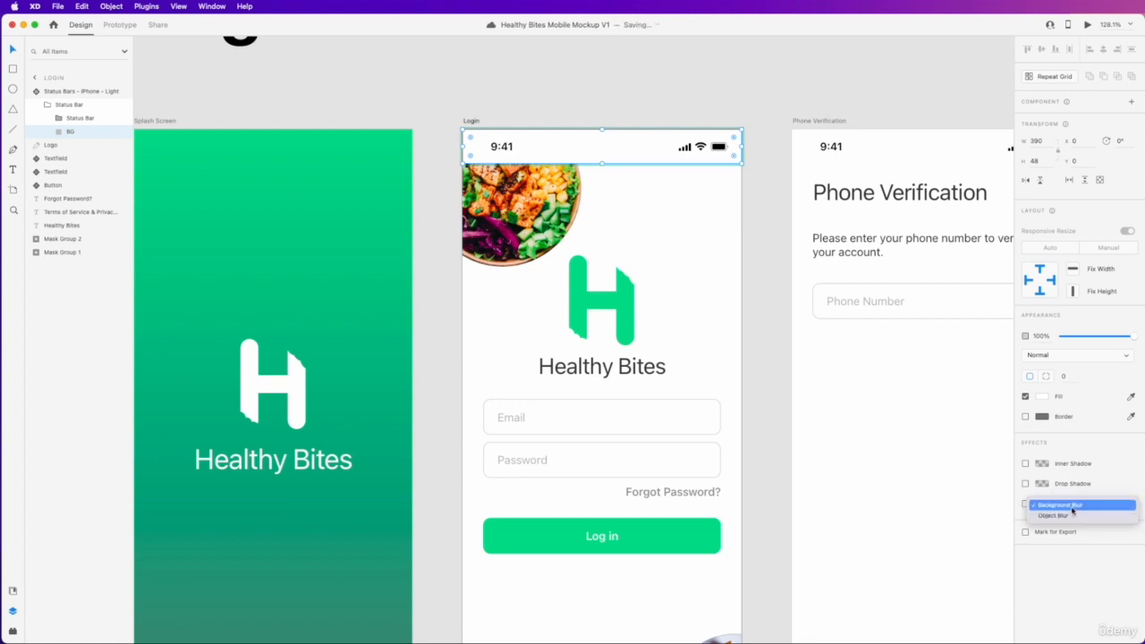
click(1072, 506)
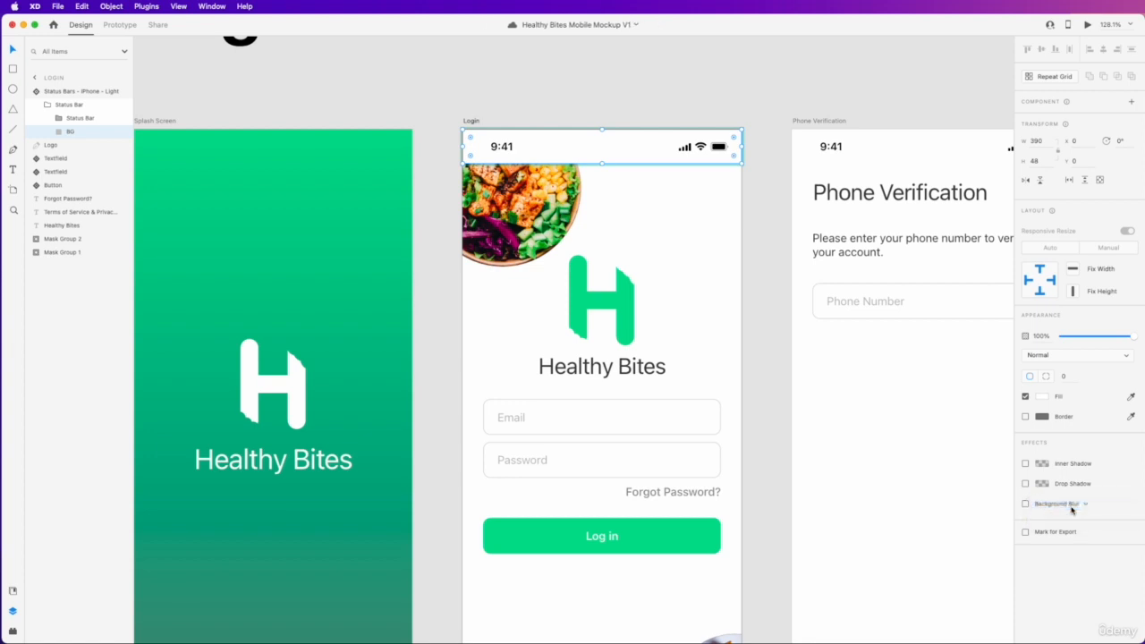
click(1026, 504)
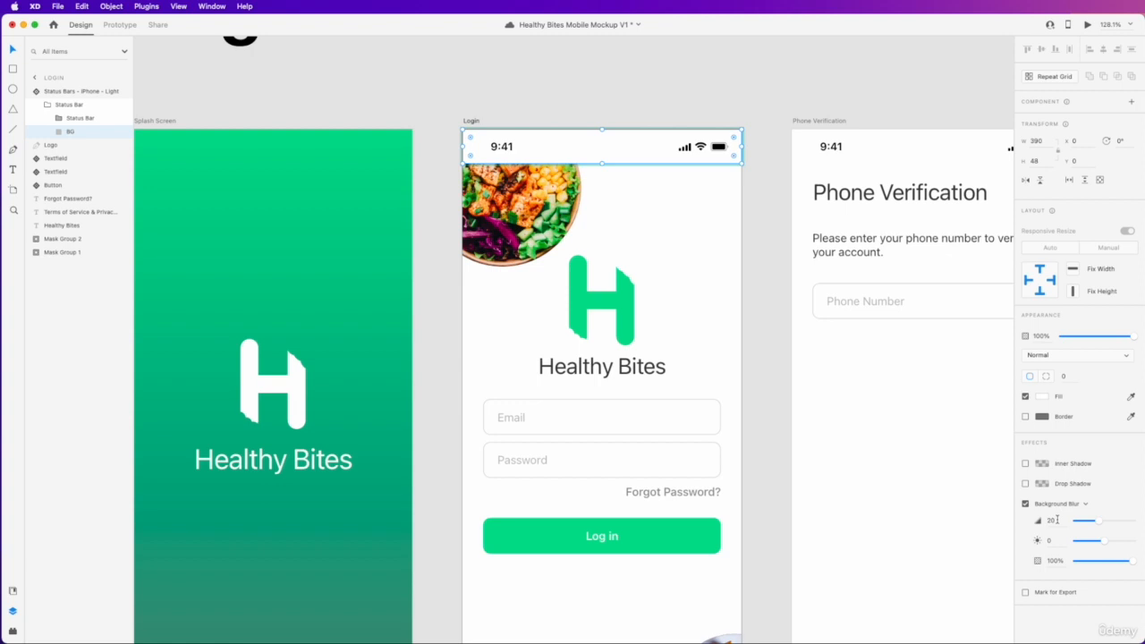
Step: Set the status bar BG layer's background blur amount to 25 and its effect opacity to 0%
mouse_move(1098, 520)
mouse_down()
mouse_move(1119, 525)
mouse_move(1104, 521)
mouse_up()
key(super+s)
drag(1131, 565, 1062, 570)
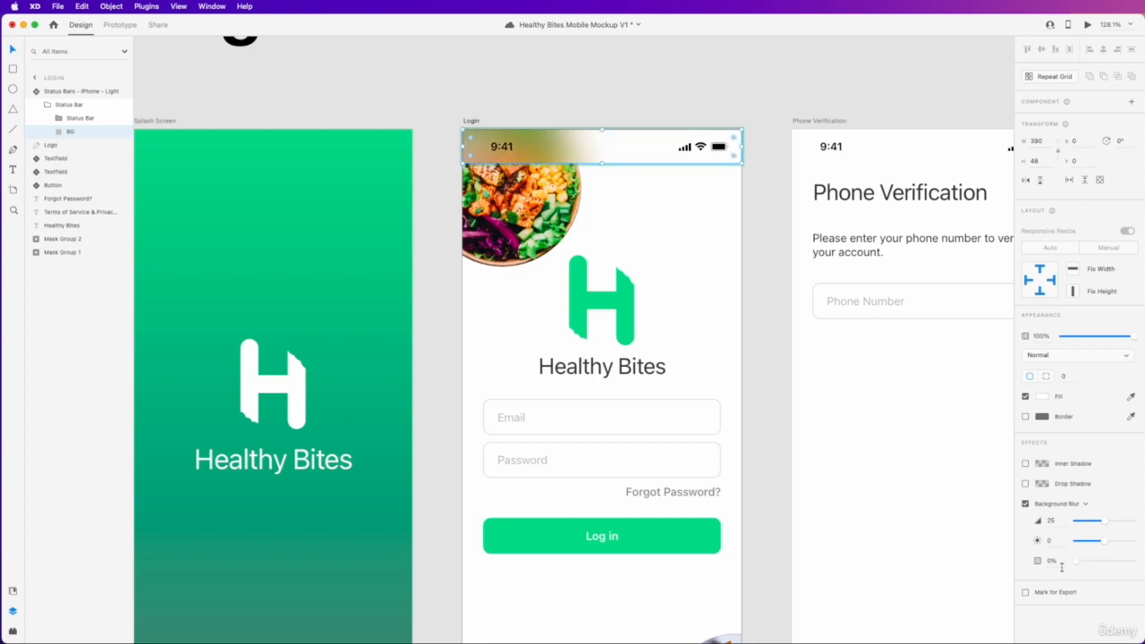
click(756, 292)
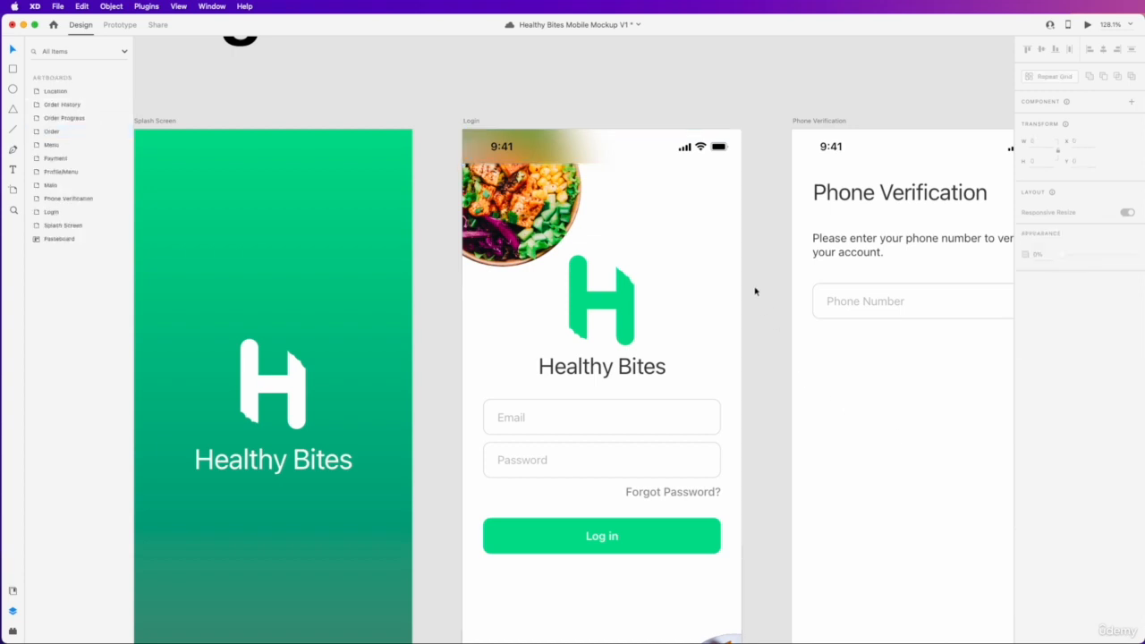
Step: Set the status bar BG layer's background blur brightness to 25 and adjust its blur amount to slightly above 12
click(597, 163)
click(115, 134)
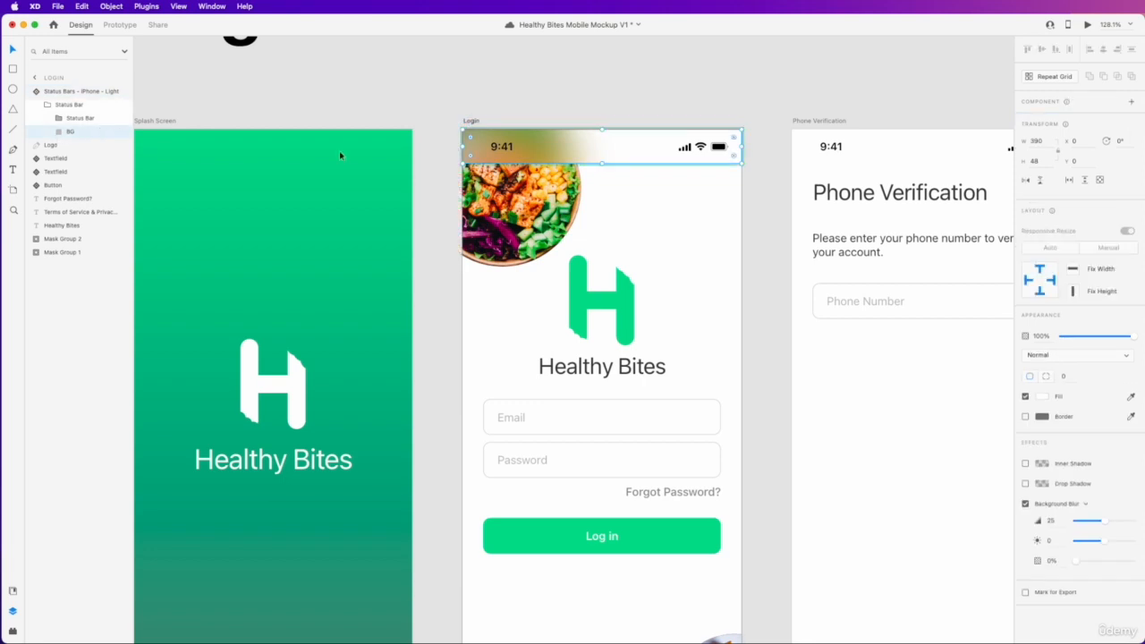
mouse_move(1100, 521)
mouse_down()
mouse_move(1074, 524)
mouse_move(1088, 522)
mouse_up()
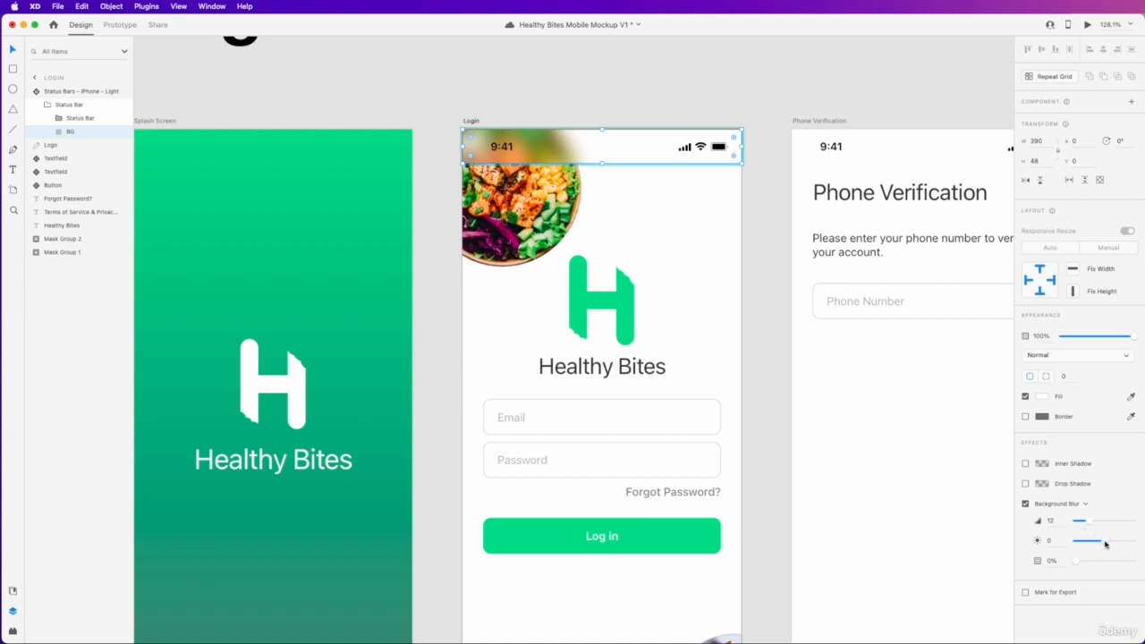
mouse_move(1105, 543)
mouse_down()
mouse_move(1080, 543)
mouse_move(1119, 543)
mouse_up()
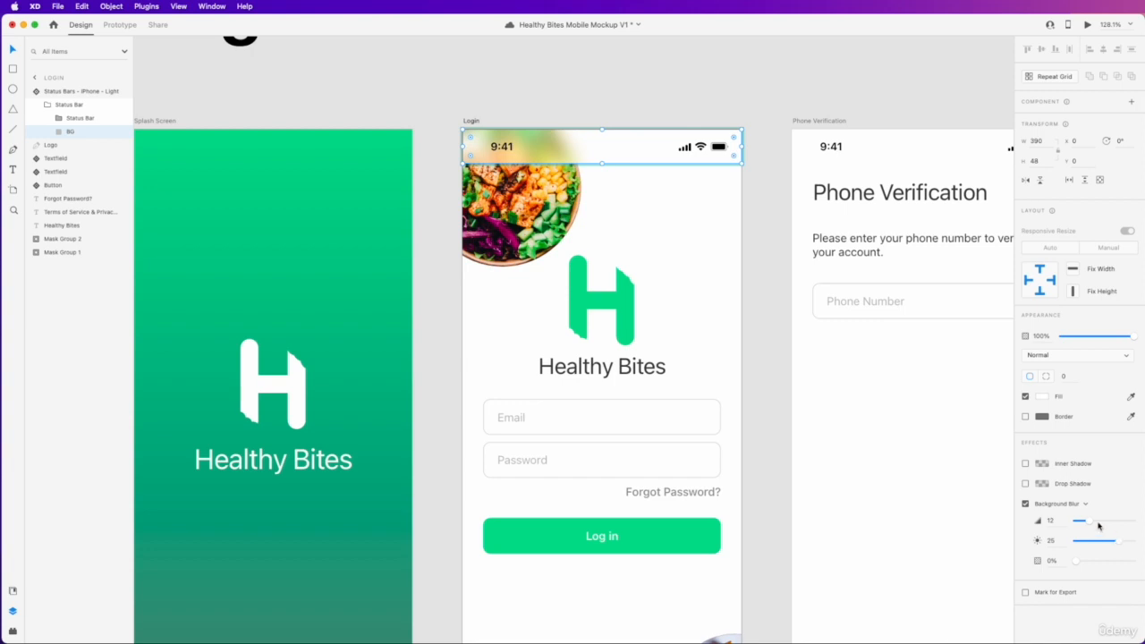
drag(1088, 520, 1095, 524)
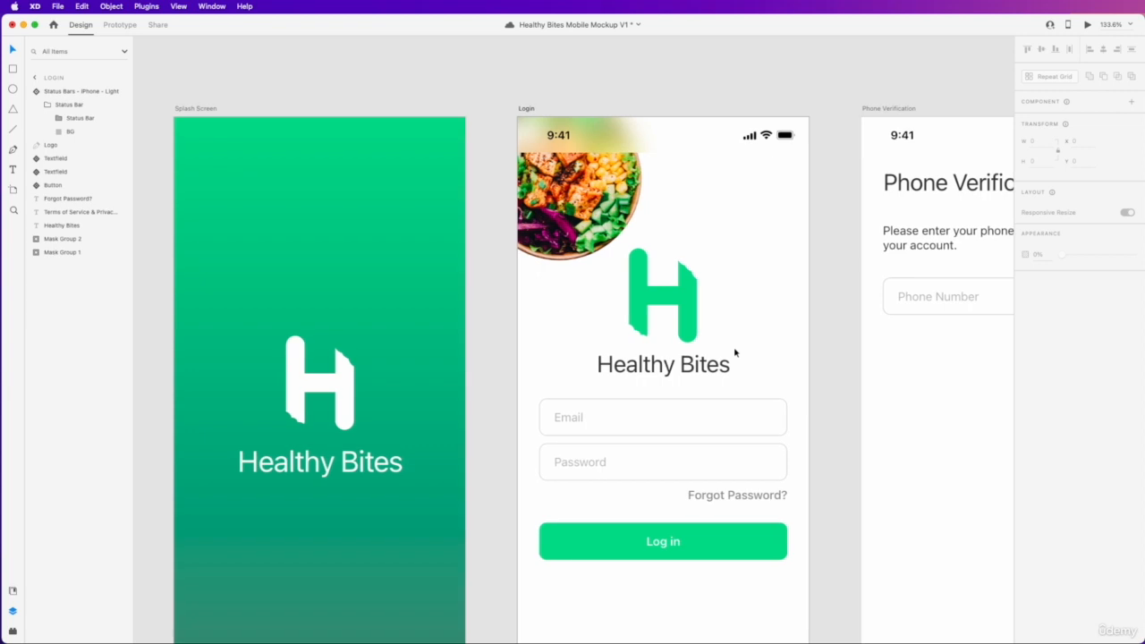
Step: Apply an Object Blur of 25 to the green logo on the Login artboard and enlarge it to about 114 by 157
click(686, 325)
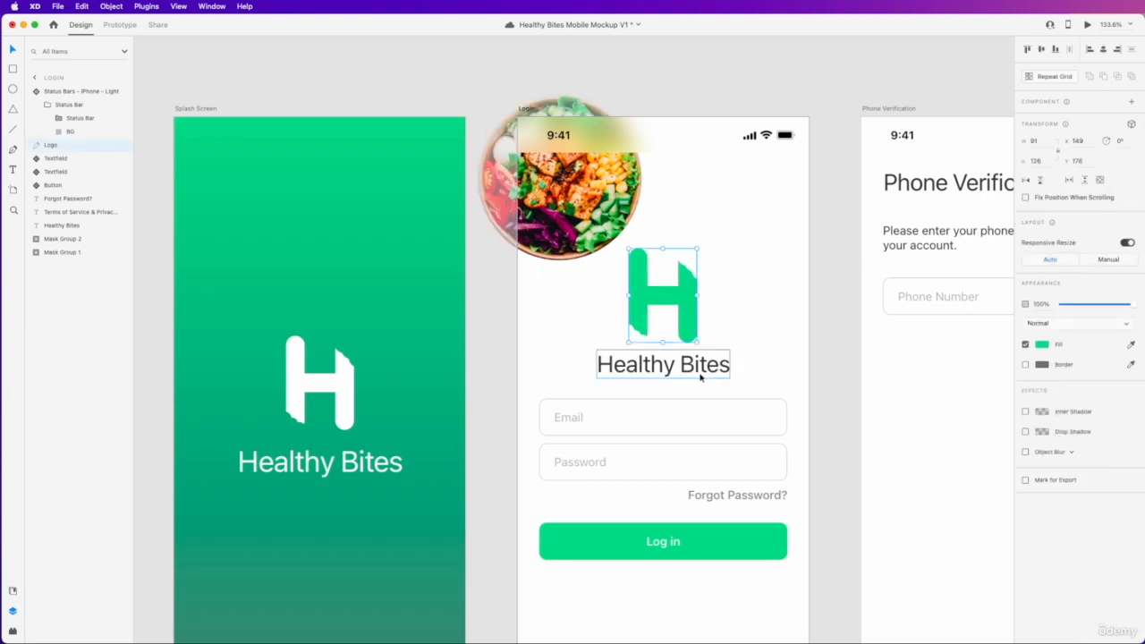
click(1069, 452)
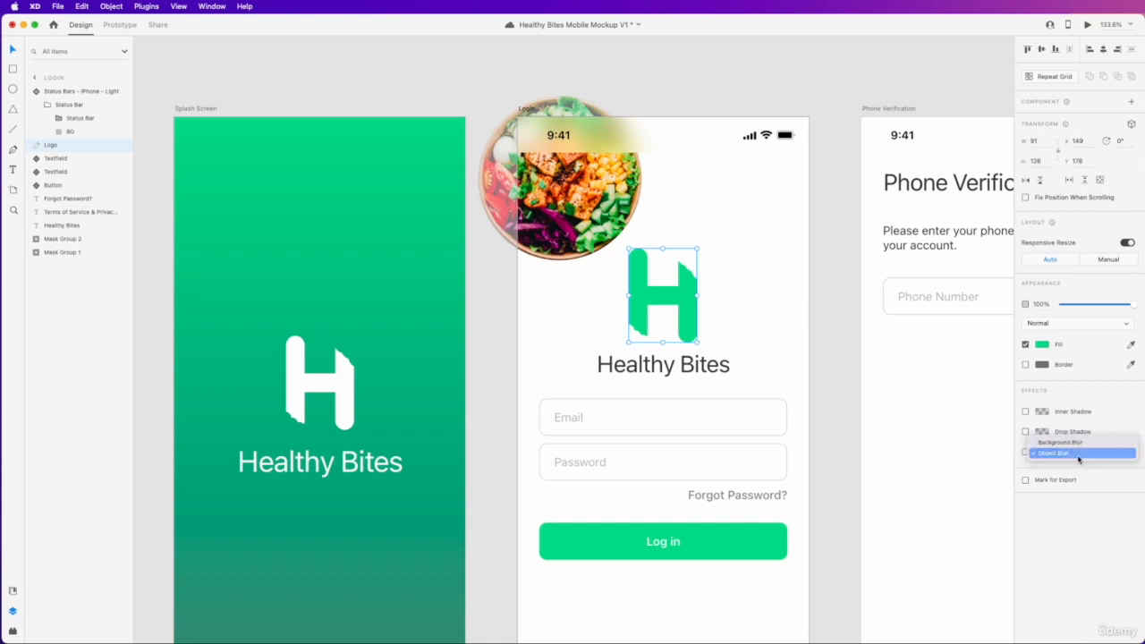
click(1073, 454)
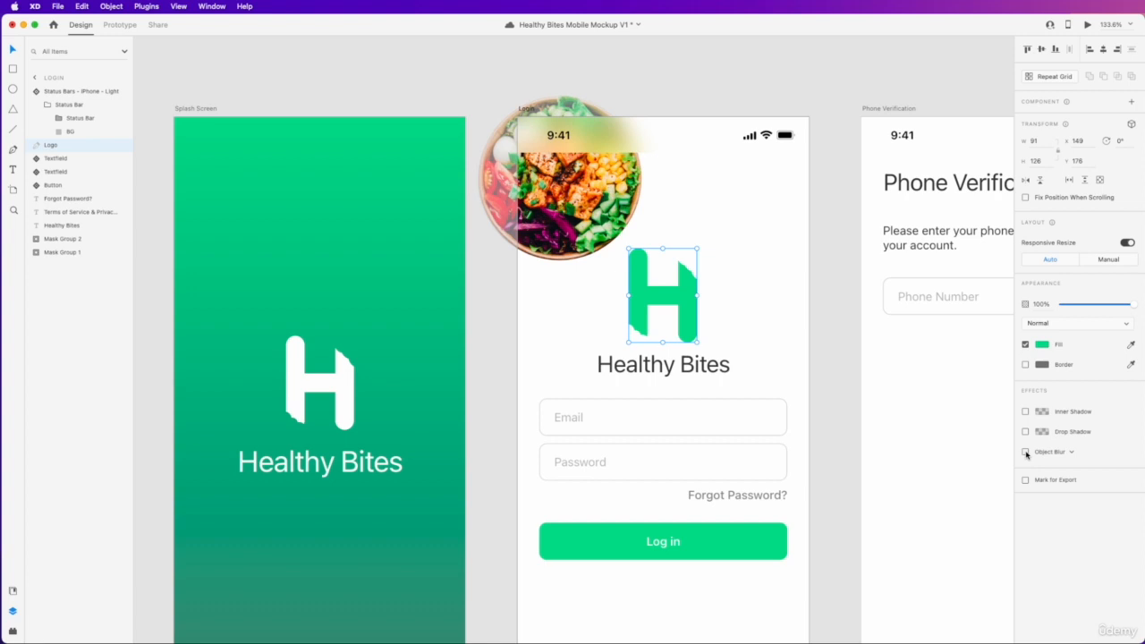
click(1025, 453)
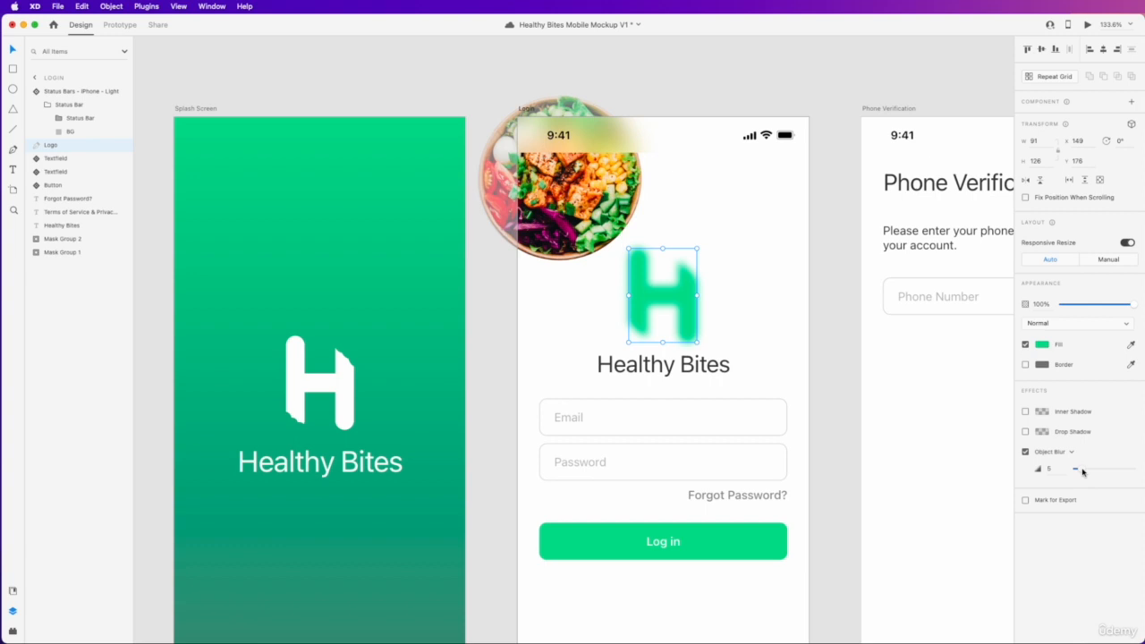
drag(1082, 472, 1105, 473)
drag(1102, 473, 1105, 474)
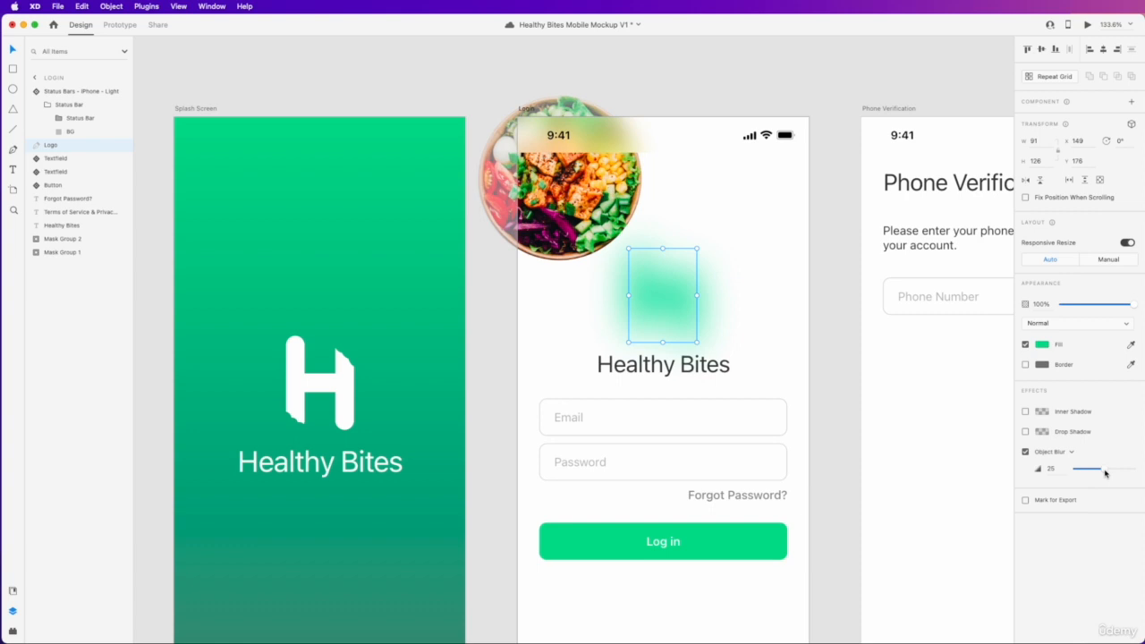
drag(697, 248, 725, 229)
drag(700, 283, 688, 291)
Step: Duplicate the blurred logo, then set the copy's object blur to 0 and scale it down over the glow
key(super+d)
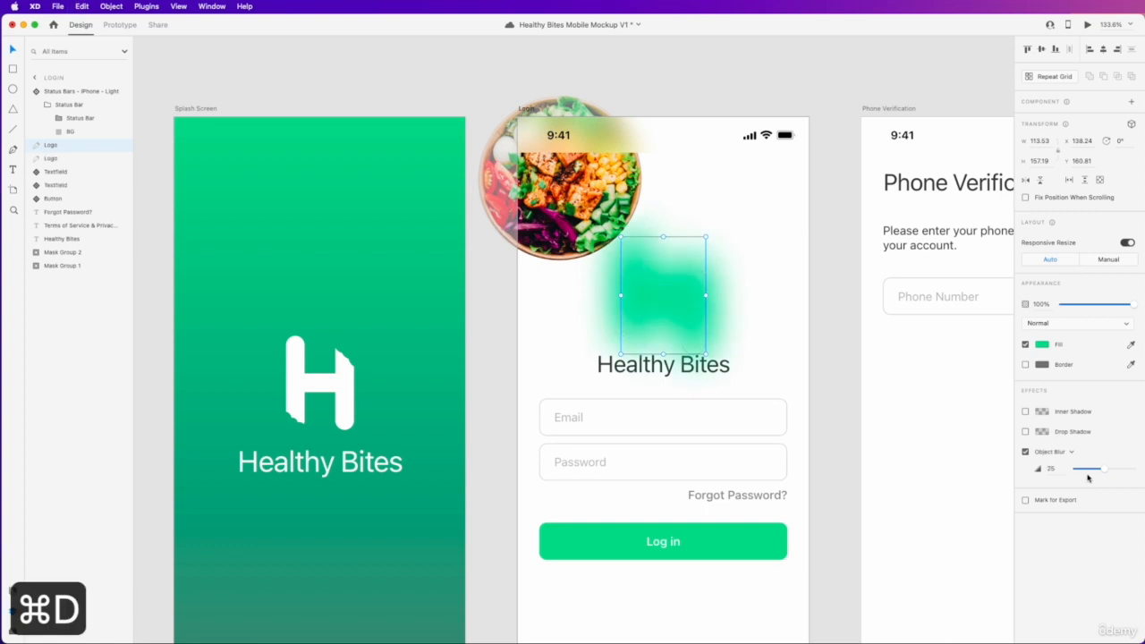
drag(1087, 469, 1046, 465)
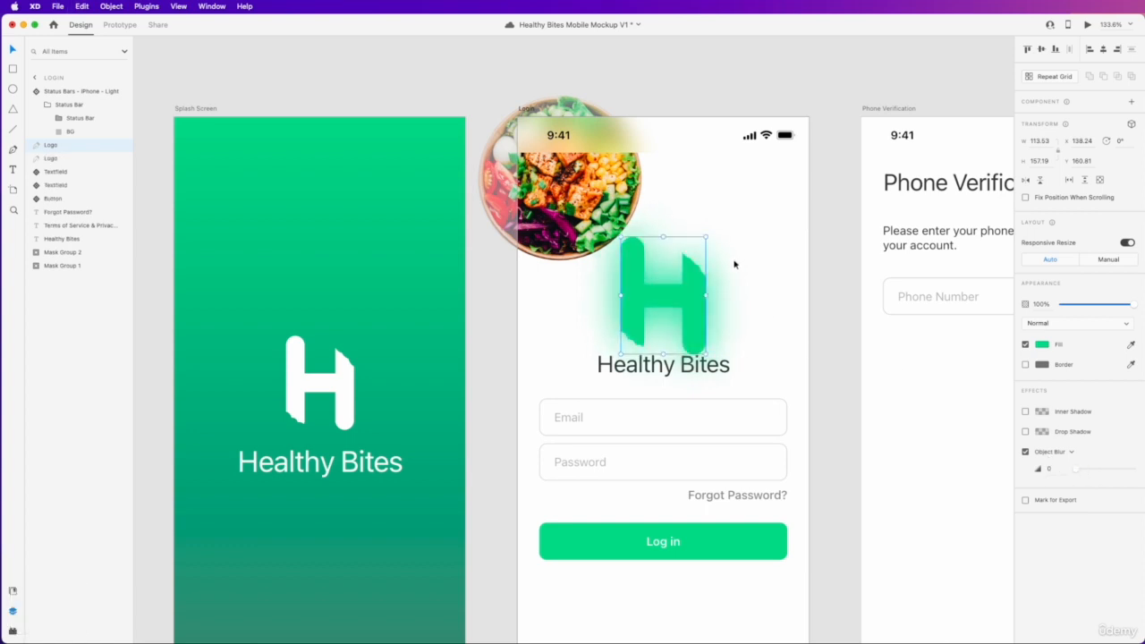
drag(706, 237, 687, 261)
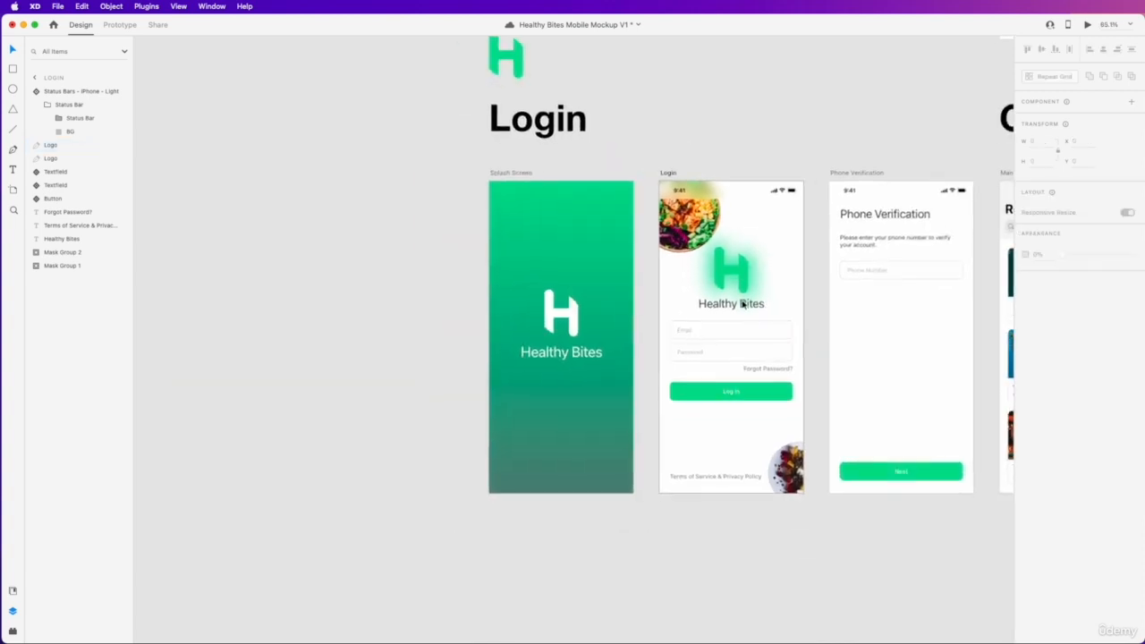
Step: Reduce the opacity of the blurred logo behind the sharp copy to 50%
scroll(742, 305, up, 3)
scroll(740, 305, up, 1)
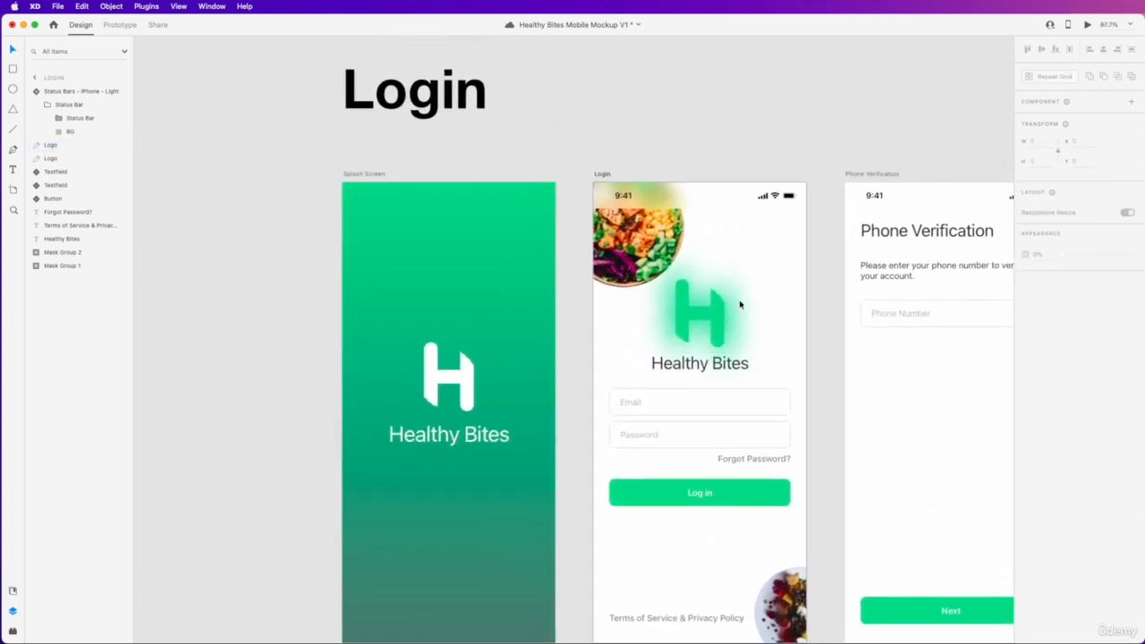
click(736, 323)
scroll(733, 331, up, 3)
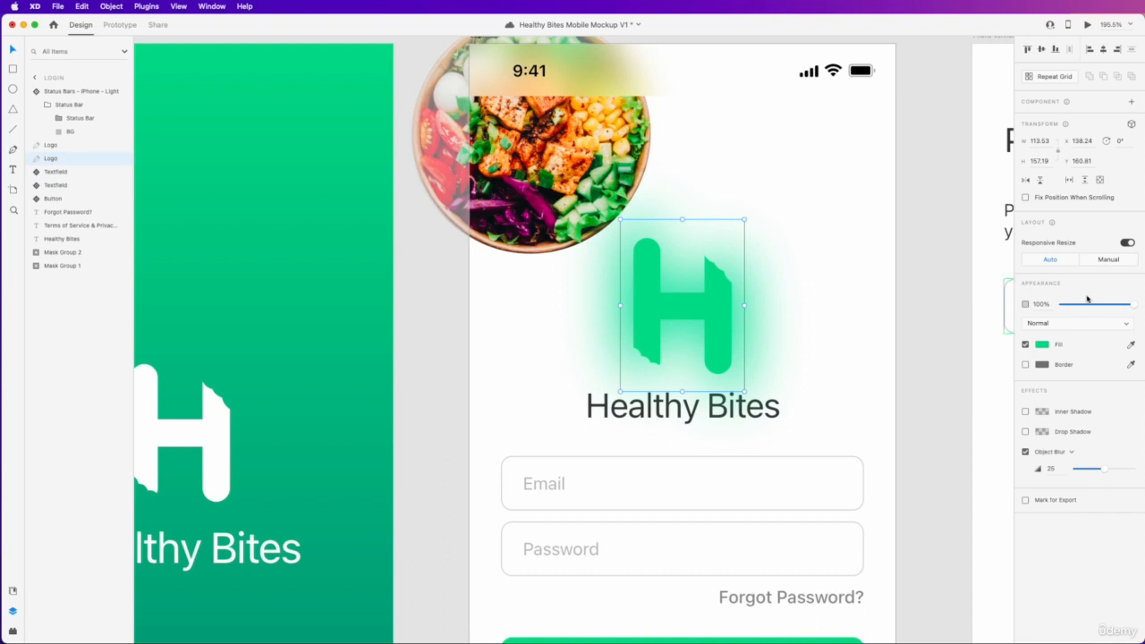
drag(1086, 302, 1098, 306)
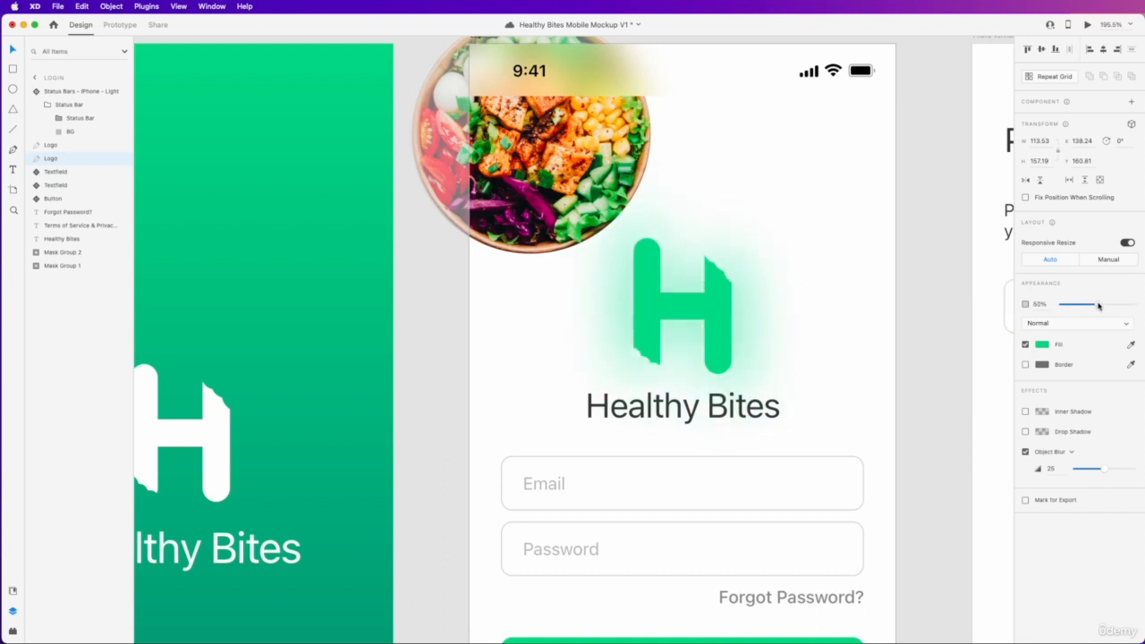
scroll(851, 355, down, 5)
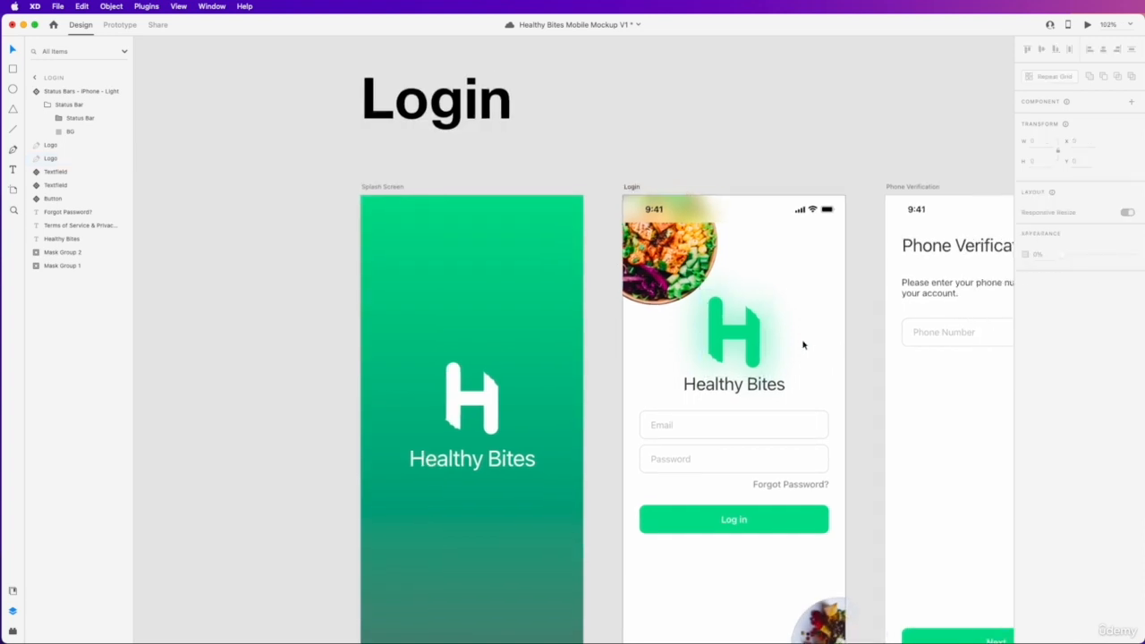
scroll(802, 341, up, 3)
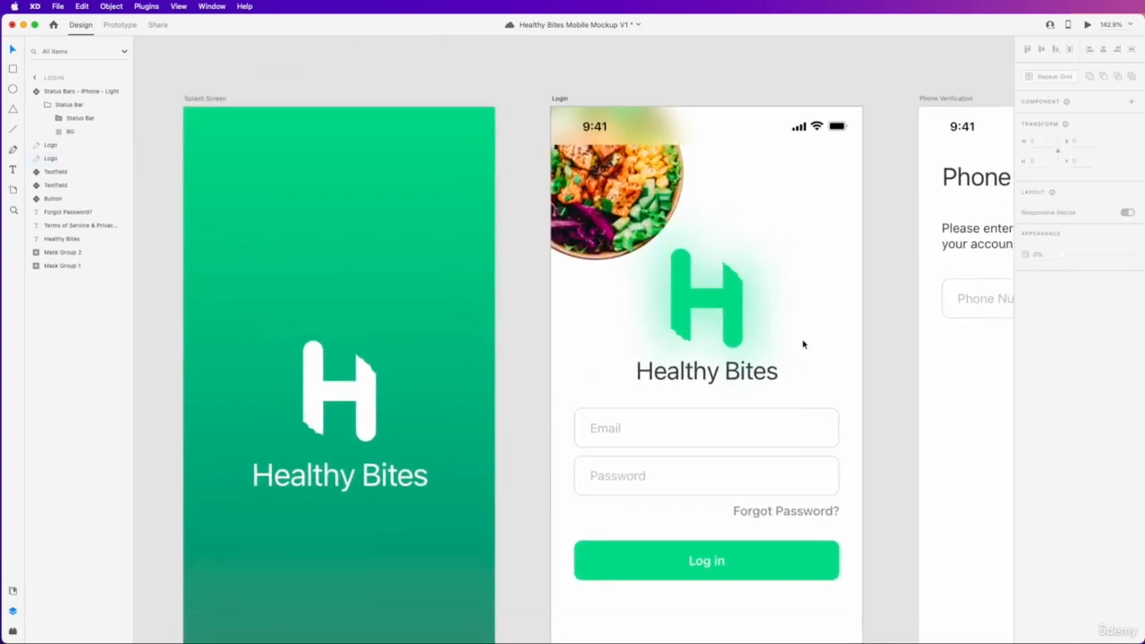
Step: Shift the blurred logo slightly and delete it
click(755, 340)
mouse_move(755, 345)
mouse_down()
mouse_move(732, 340)
mouse_move(738, 332)
mouse_up()
key(Delete)
Step: Undo all the logo edits back to the single original logo without blur, and deselect it
key(super+z)
key(super+z)
key(super+z)
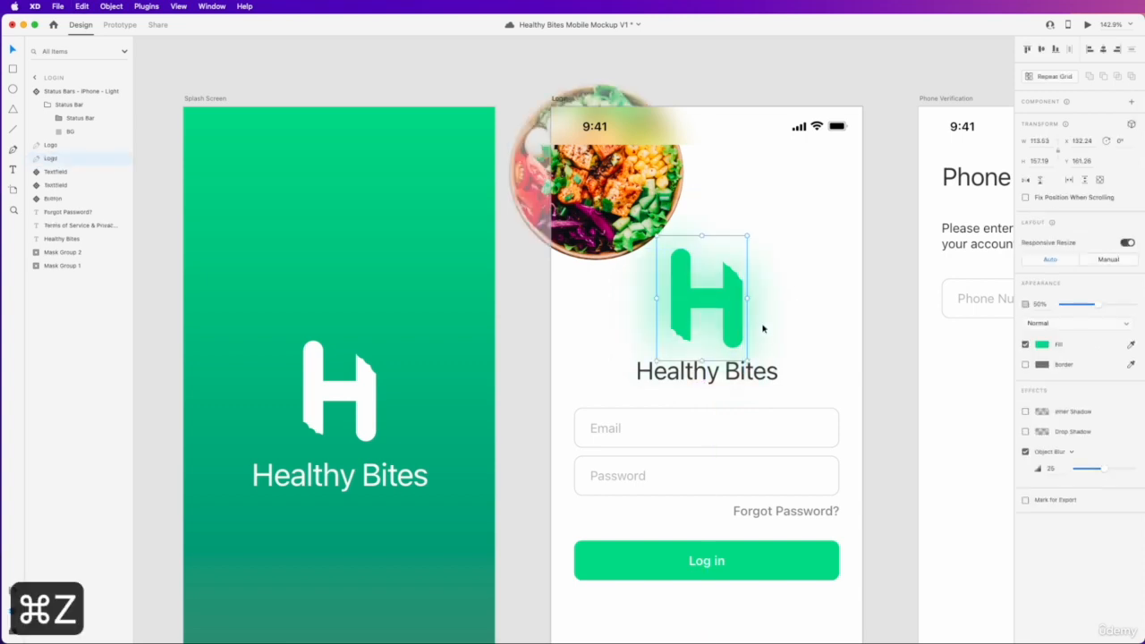
key(super+z)
key(super+z)
key(super+z)
key(super+z)
key(super+z)
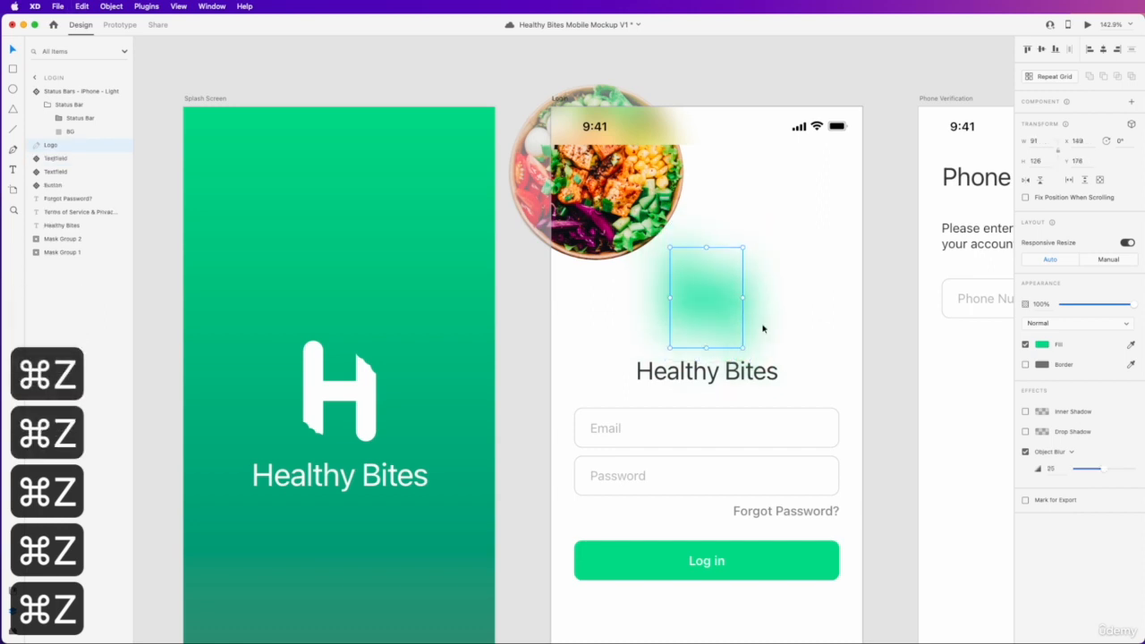
key(super+z)
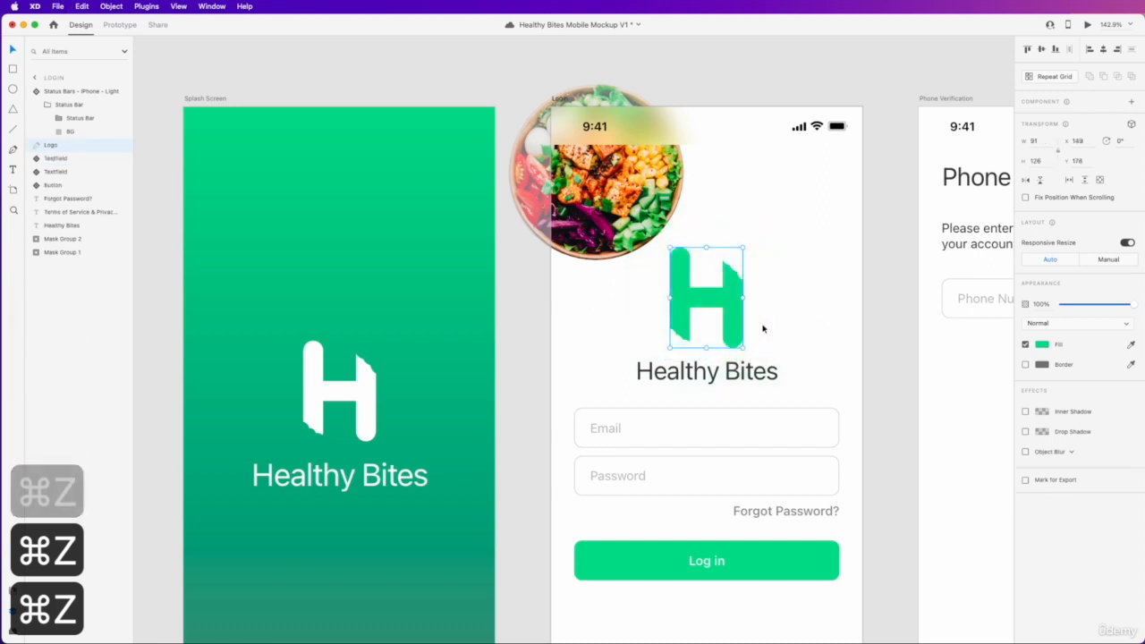
click(763, 328)
scroll(762, 328, down, 2)
scroll(762, 329, down, 3)
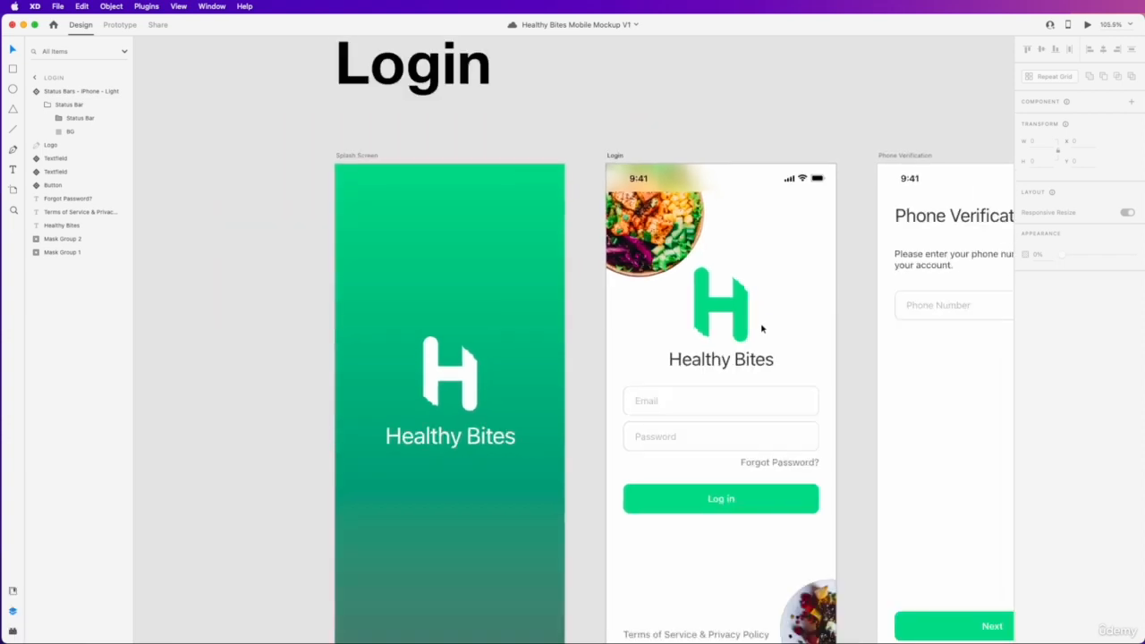